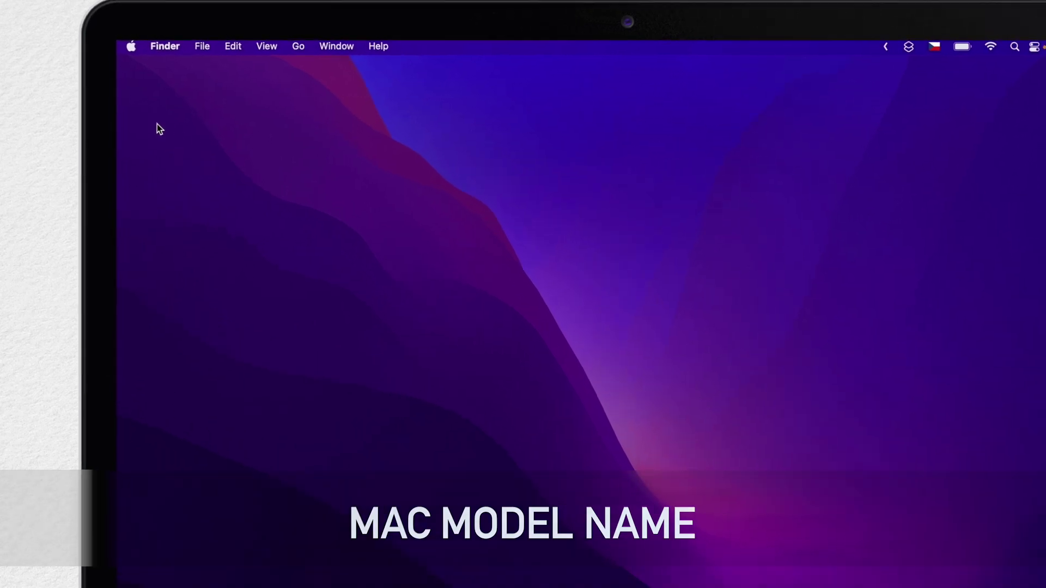
- Open About This Mac and select the MacBook Pro model description
{"action": "left_click", "coordinate": [137, 32]}
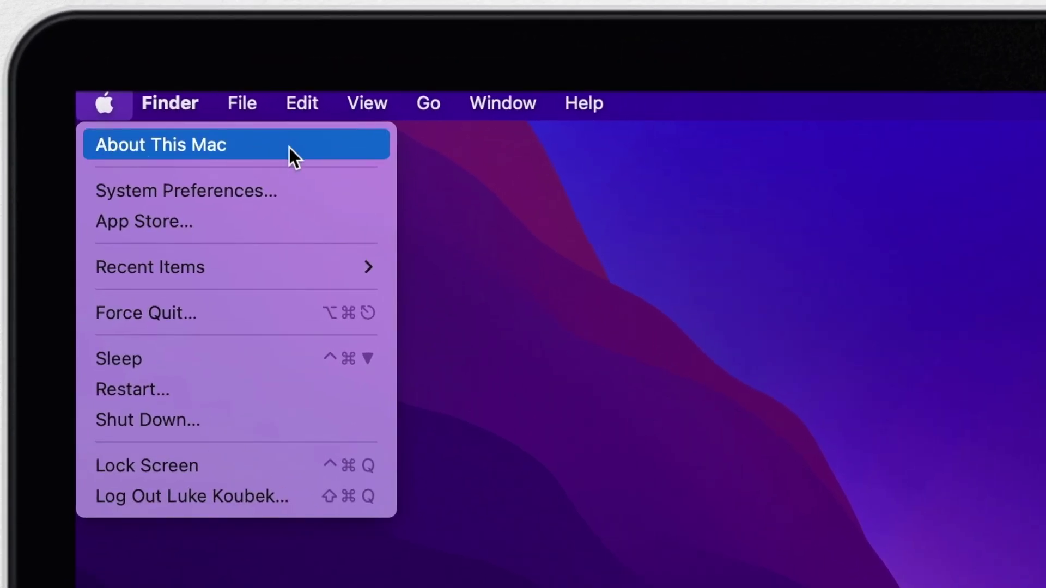
{"action": "left_click", "coordinate": [289, 148]}
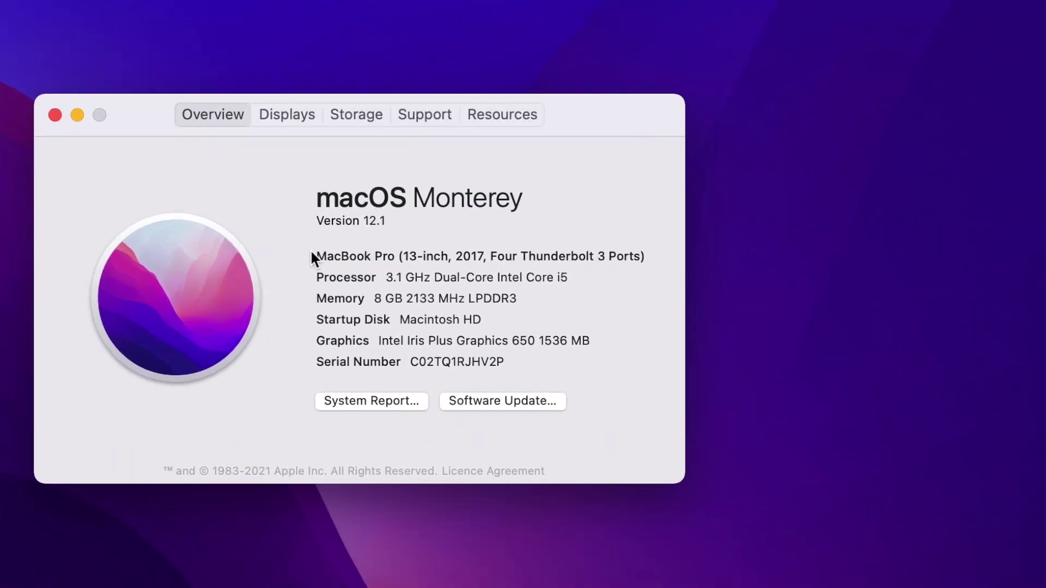
{"action": "left_click_drag", "start_coordinate": [316, 256], "coordinate": [648, 255]}
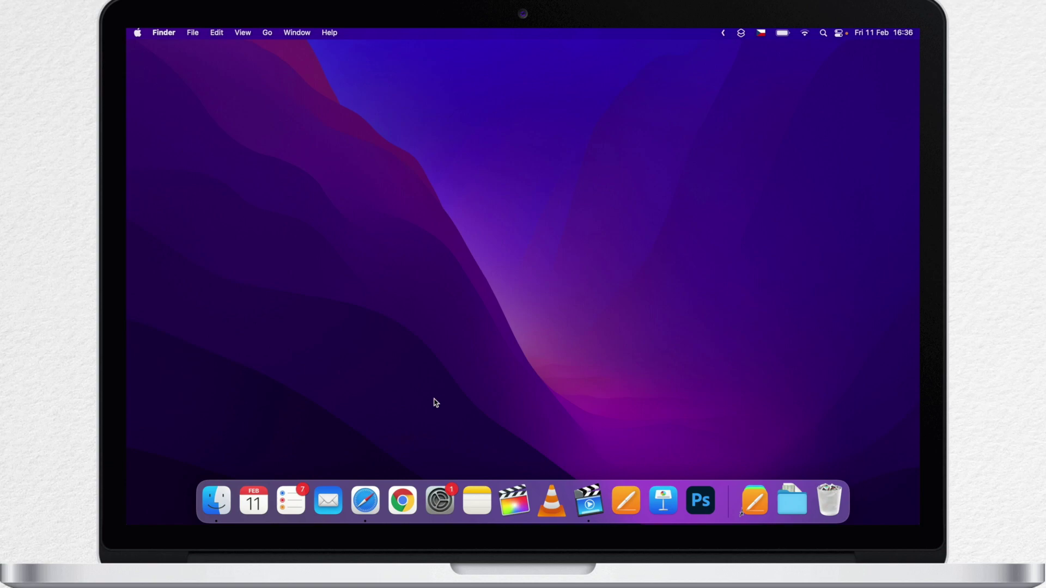
- Open Sharing in System Preferences and select the computer name and its .local address
{"action": "left_click", "coordinate": [440, 500]}
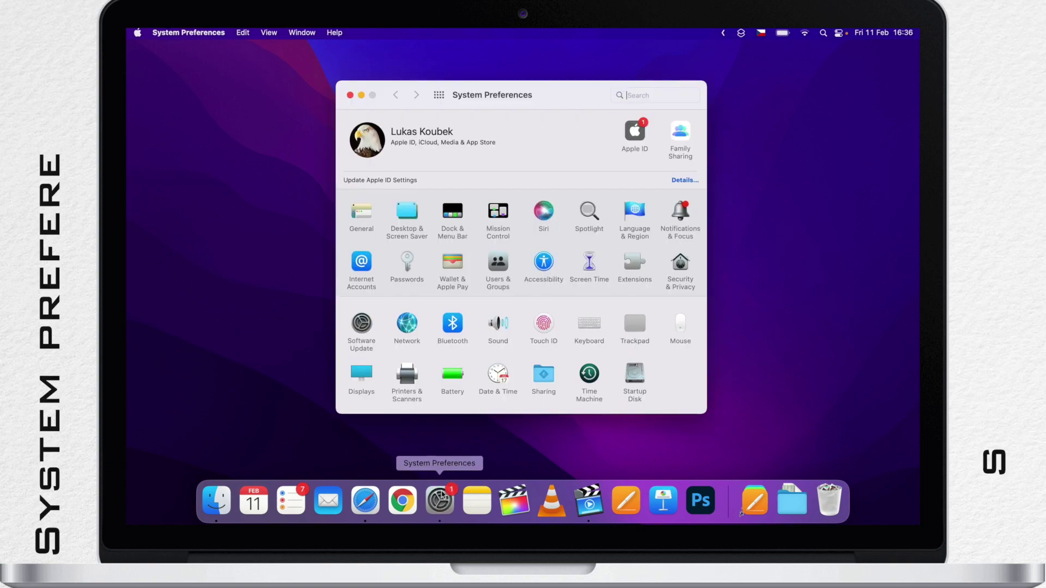
{"action": "left_click", "coordinate": [540, 388]}
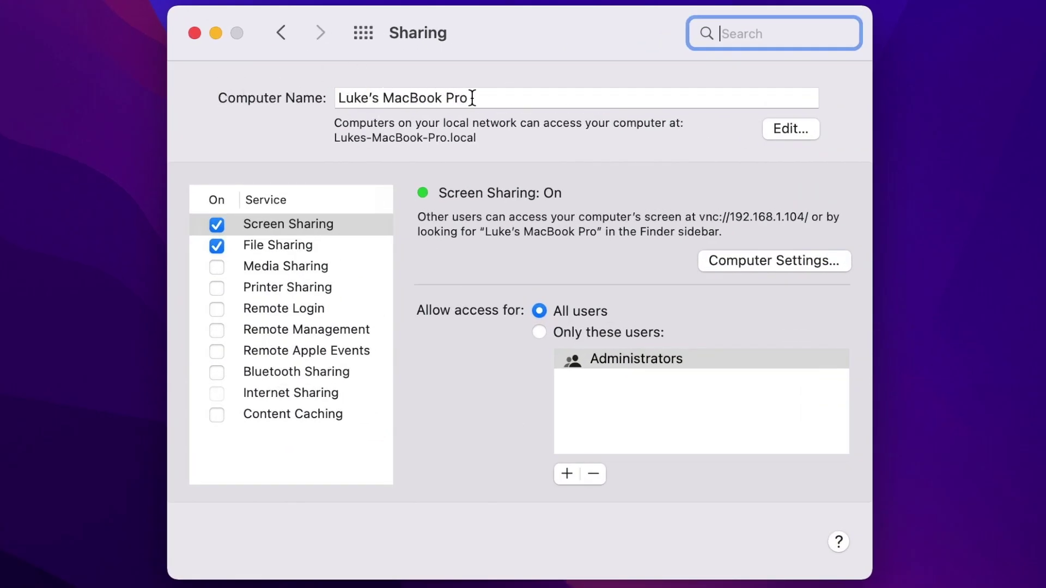
{"action": "left_click_drag", "start_coordinate": [472, 98], "coordinate": [322, 102]}
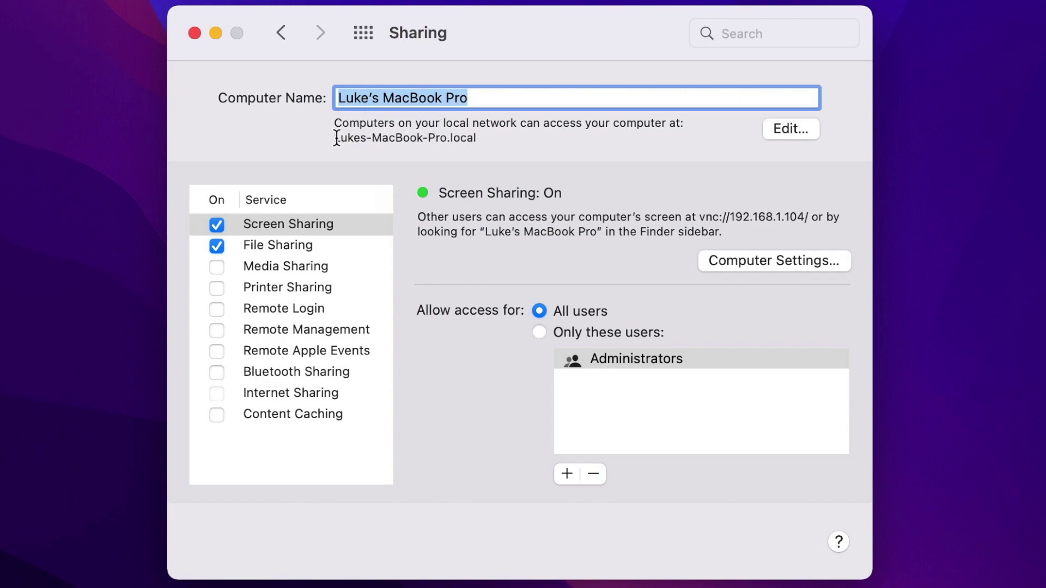
{"action": "left_click_drag", "start_coordinate": [336, 138], "coordinate": [486, 137]}
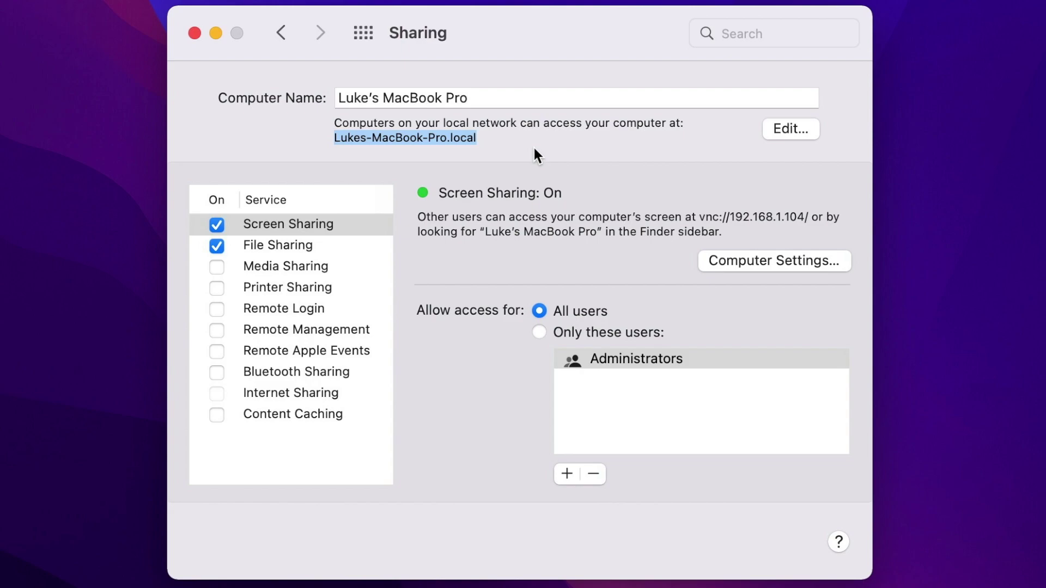
- Trim the local hostname to MacBook-Pro, then re-enter the computer name to regenerate it
{"action": "left_click", "coordinate": [791, 130]}
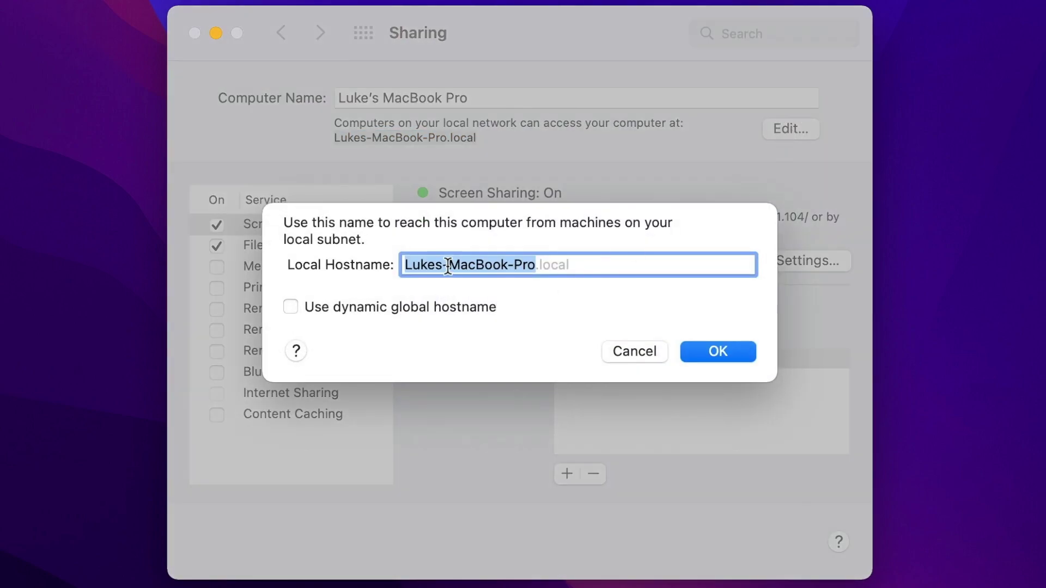
{"action": "left_click", "coordinate": [447, 265]}
{"action": "key", "text": "BackSpace"}
{"action": "key", "text": "BackSpace"}
{"action": "key", "text": "BackSpace"}
{"action": "key", "text": "BackSpace"}
{"action": "key", "text": "BackSpace"}
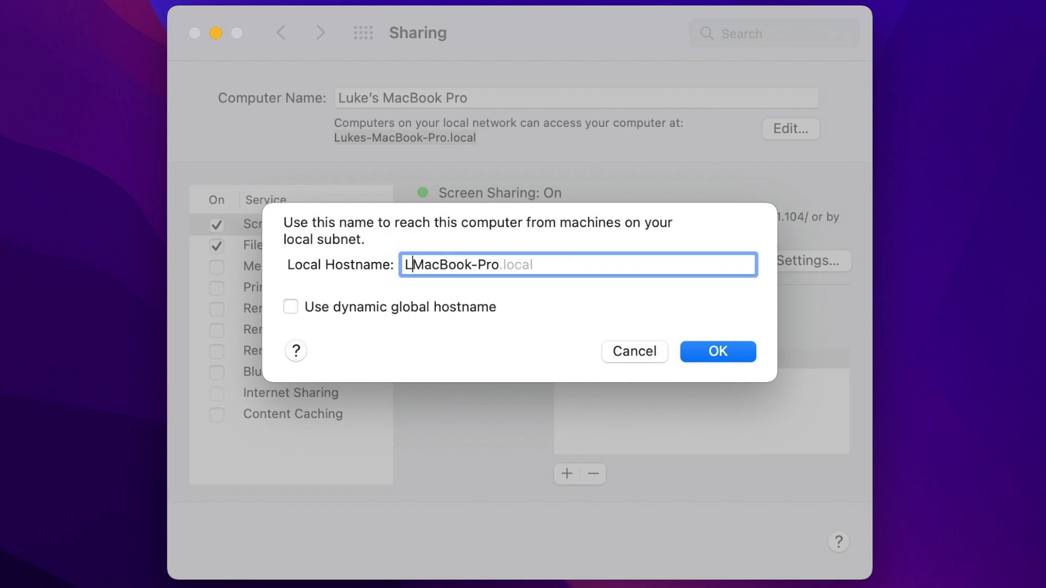
{"action": "key", "text": "BackSpace"}
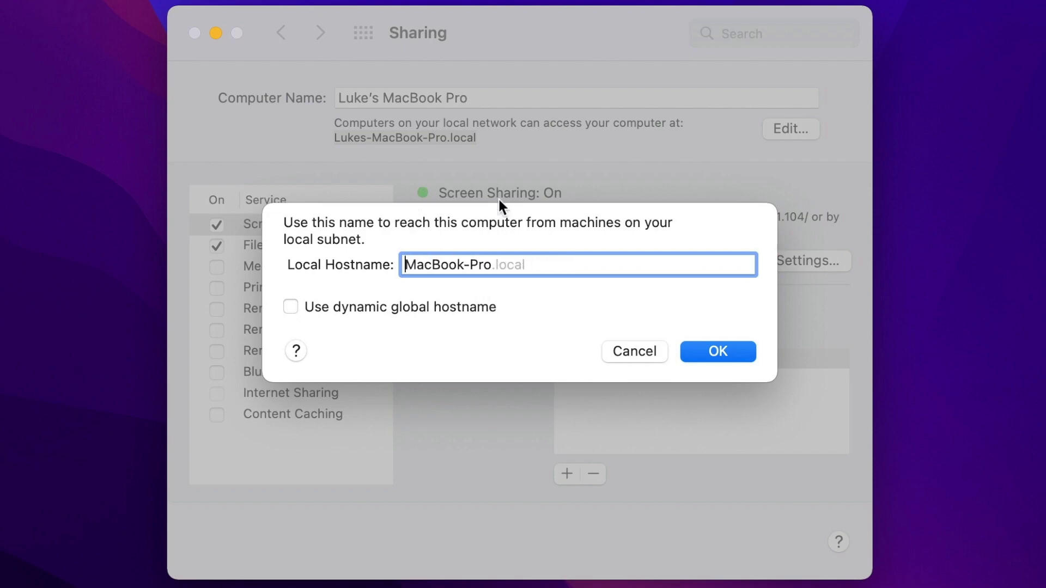
{"action": "left_click", "coordinate": [723, 354]}
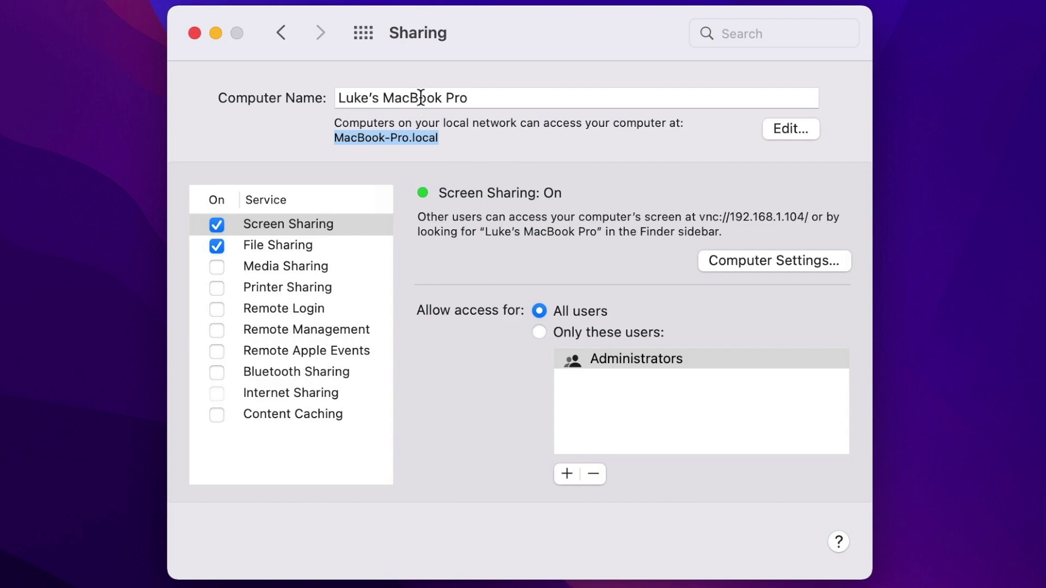
{"action": "left_click", "coordinate": [471, 99]}
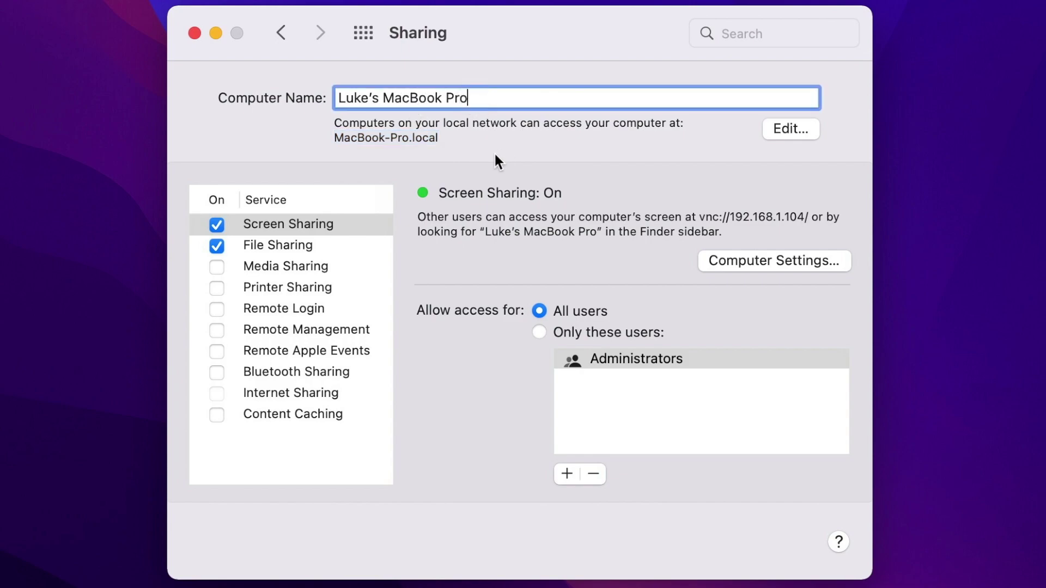
{"action": "key", "text": "Return"}
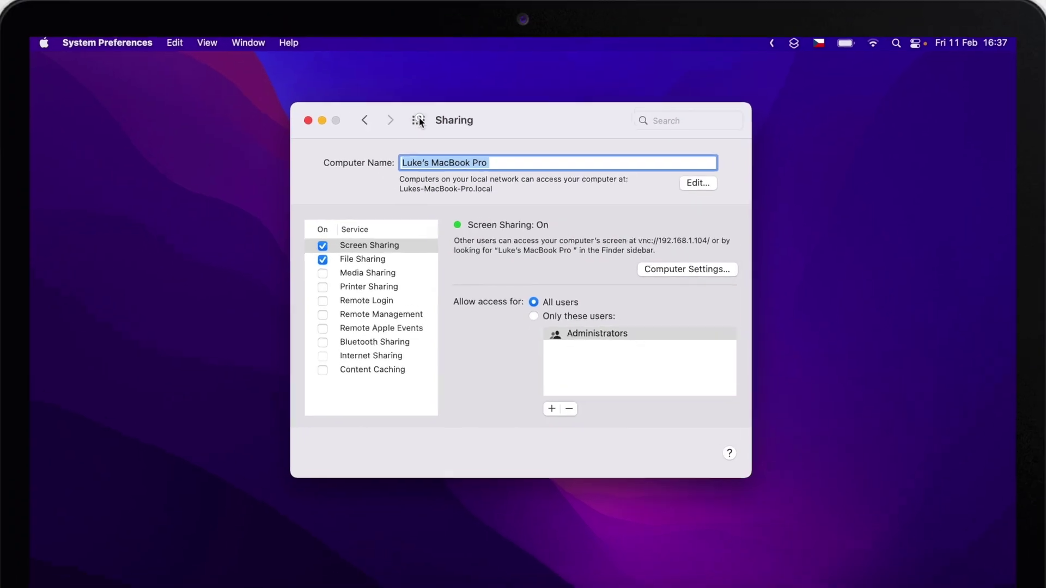
- View this MacBook in the Apple ID devices list, then close System Preferences
{"action": "left_click", "coordinate": [363, 32]}
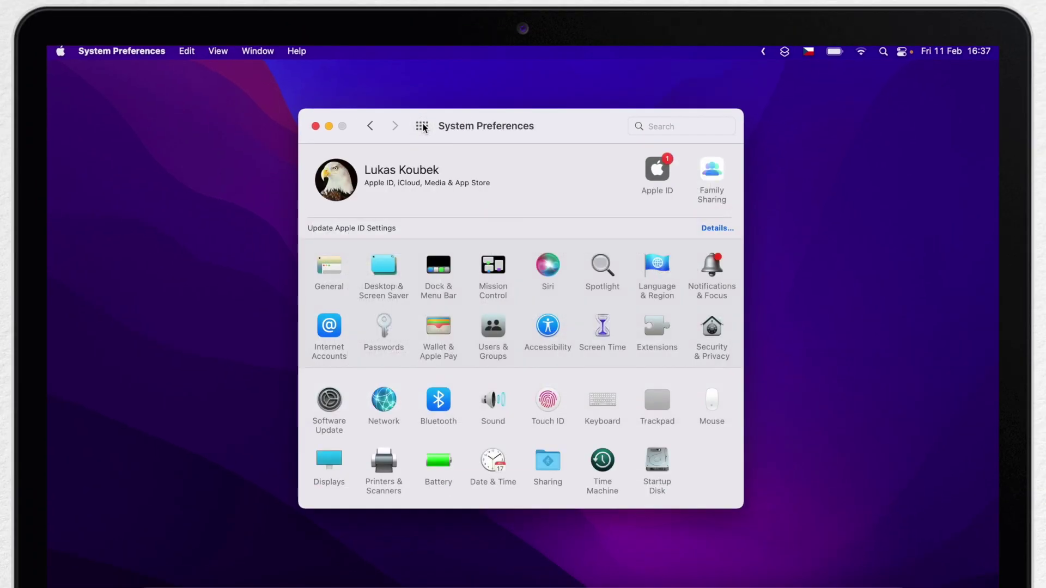
{"action": "left_click", "coordinate": [658, 170]}
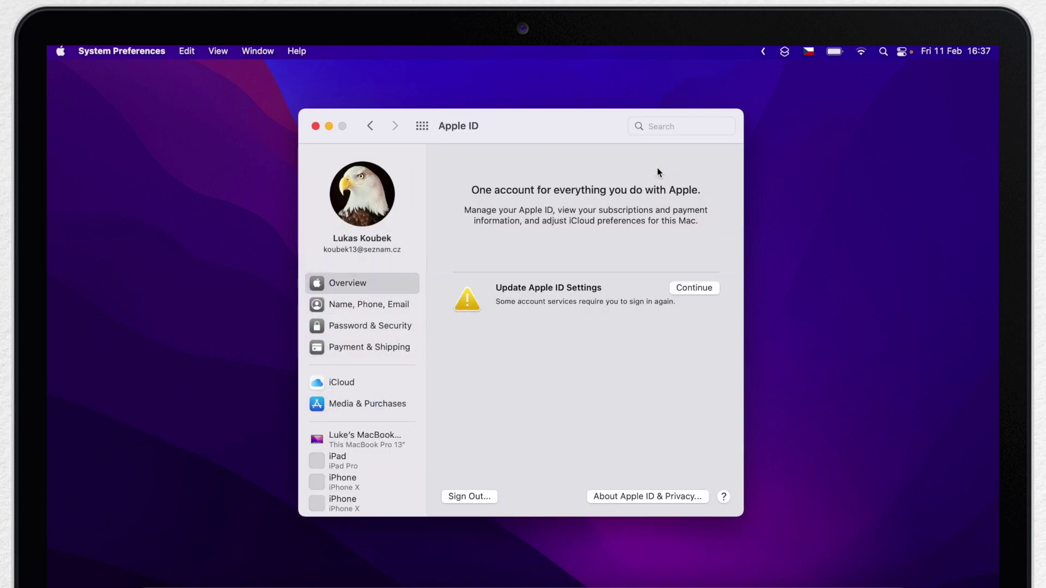
{"action": "scroll", "coordinate": [408, 443], "scroll_direction": "down", "scroll_amount": 2}
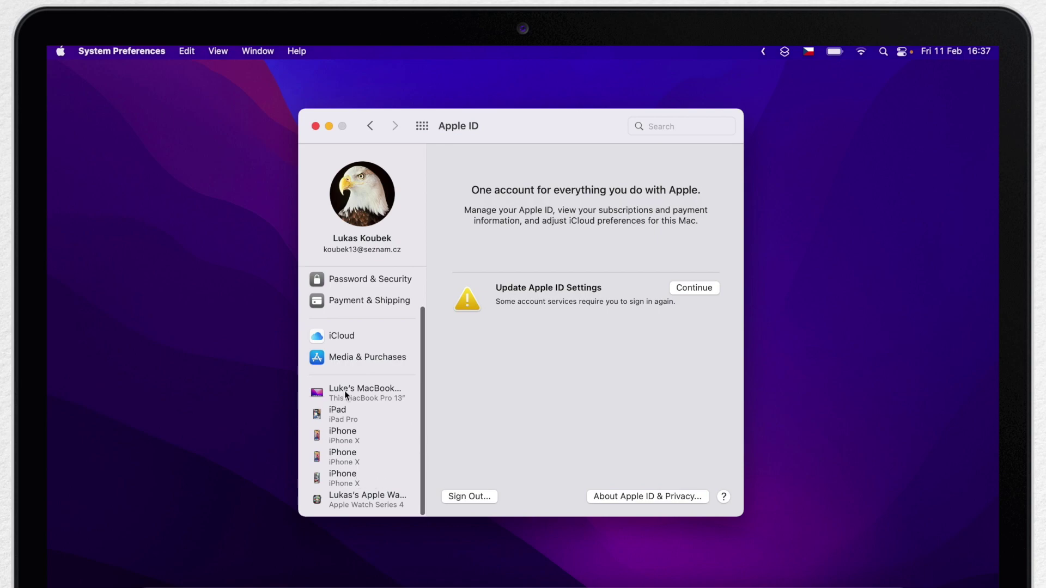
{"action": "left_click", "coordinate": [362, 389]}
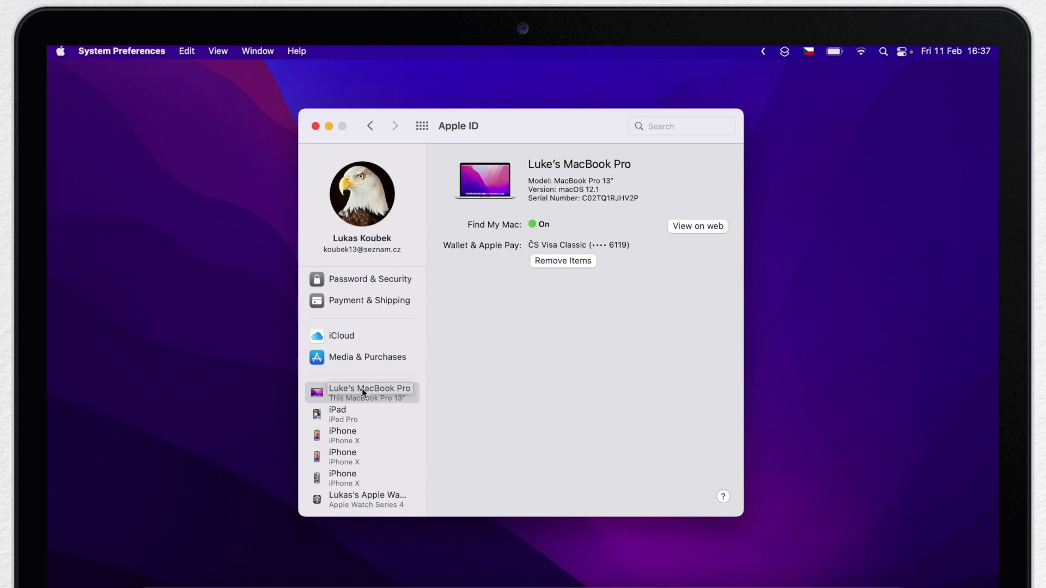
{"action": "left_click", "coordinate": [315, 126]}
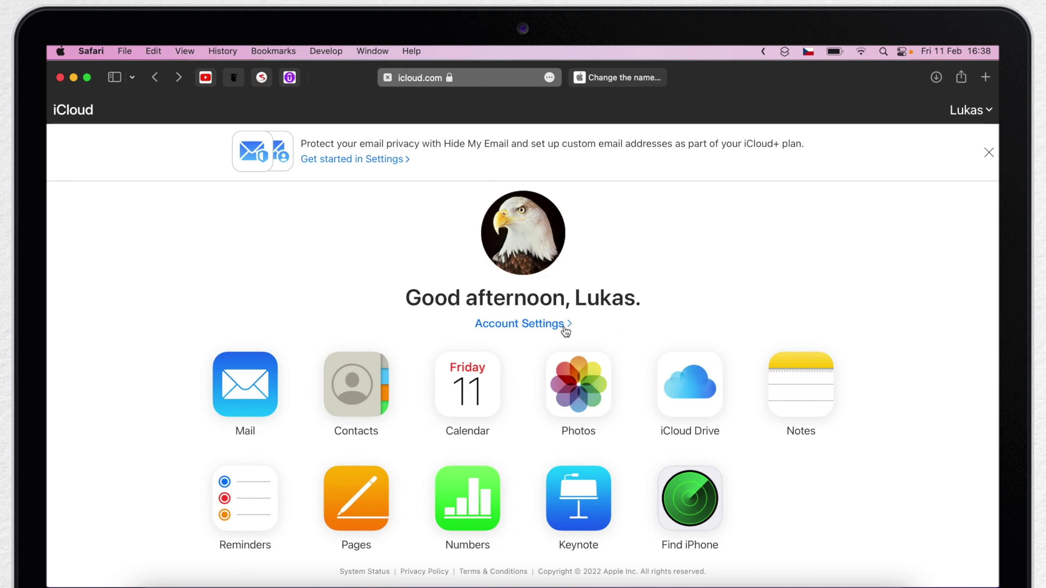
- Open Account Settings from the iCloud.com home page
{"action": "left_click", "coordinate": [524, 325]}
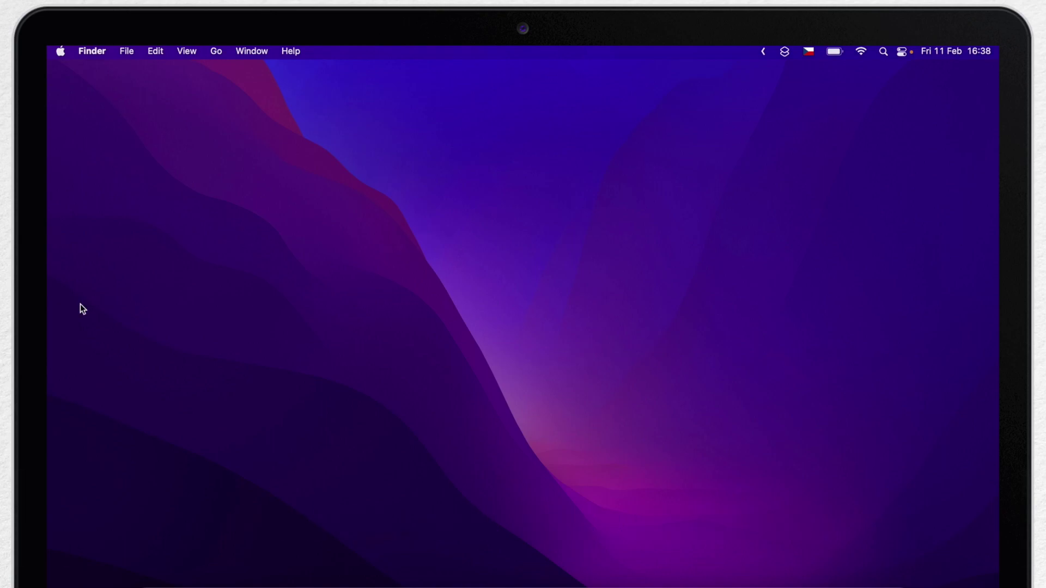
- Lock the screen, then open the home folder via Go > Home and close it
{"action": "left_click", "coordinate": [61, 51]}
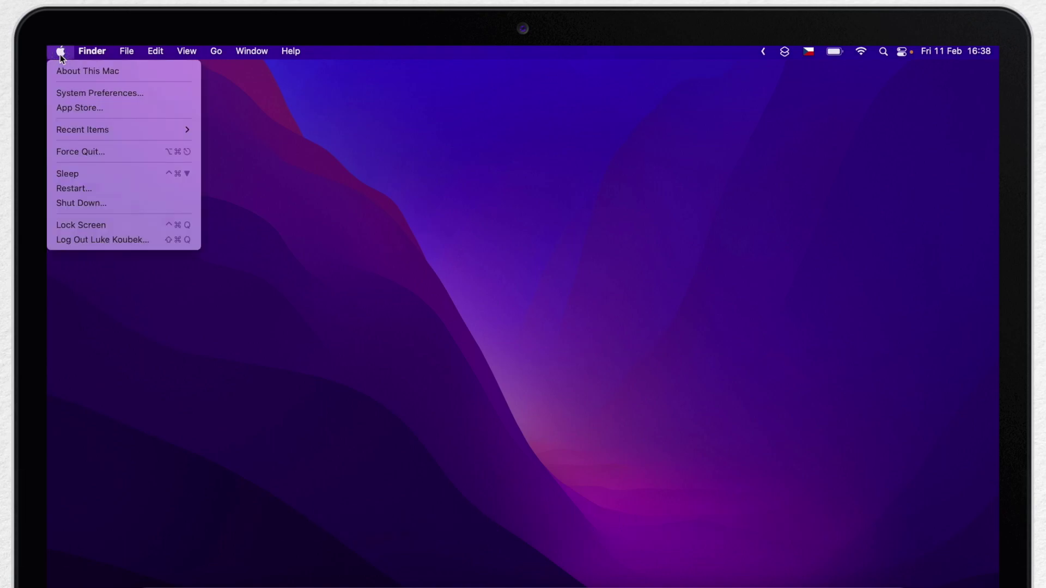
{"action": "left_click", "coordinate": [120, 225]}
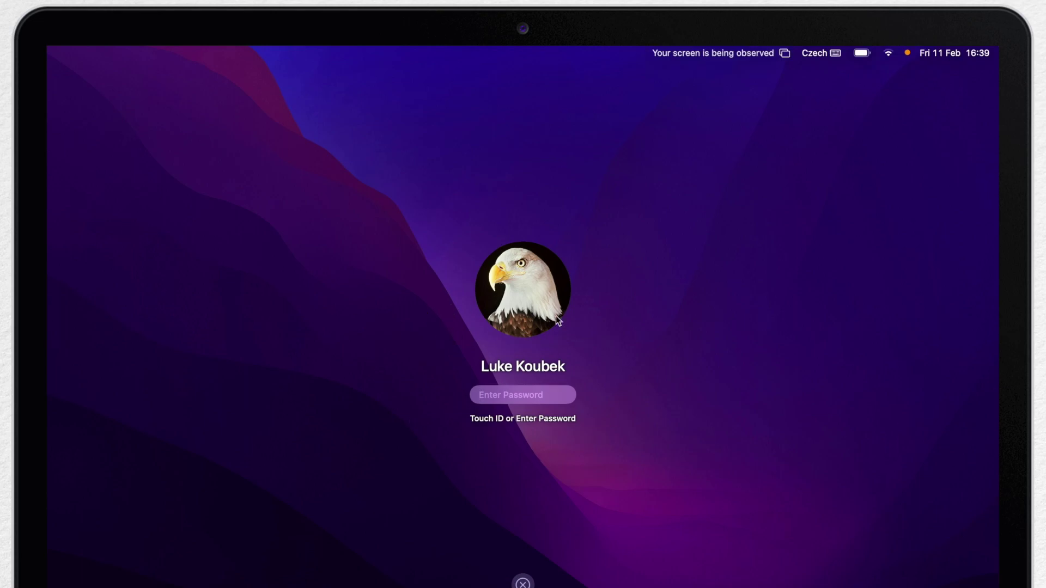
{"action": "left_click", "coordinate": [220, 52]}
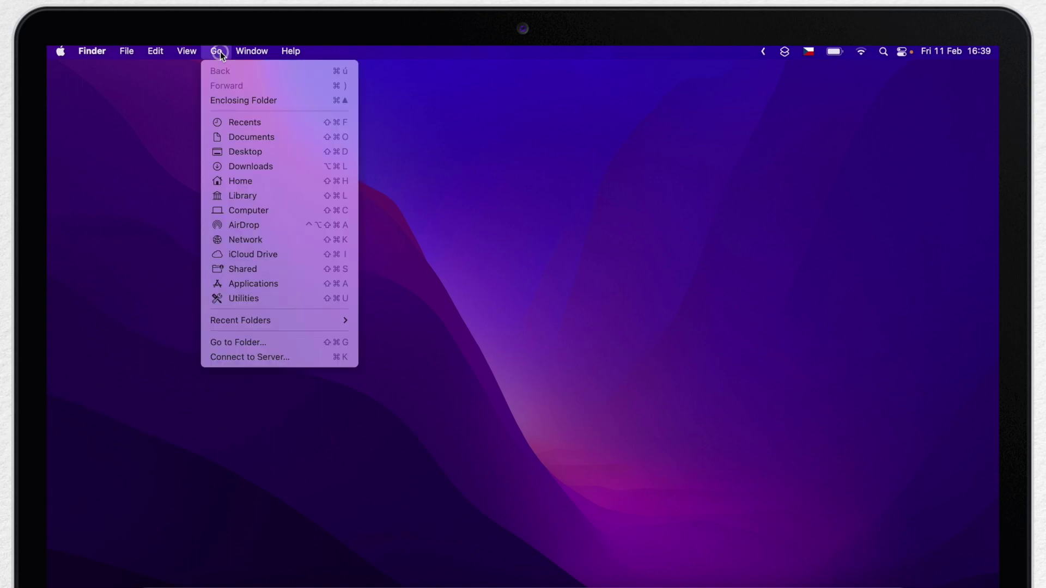
{"action": "left_click", "coordinate": [290, 180]}
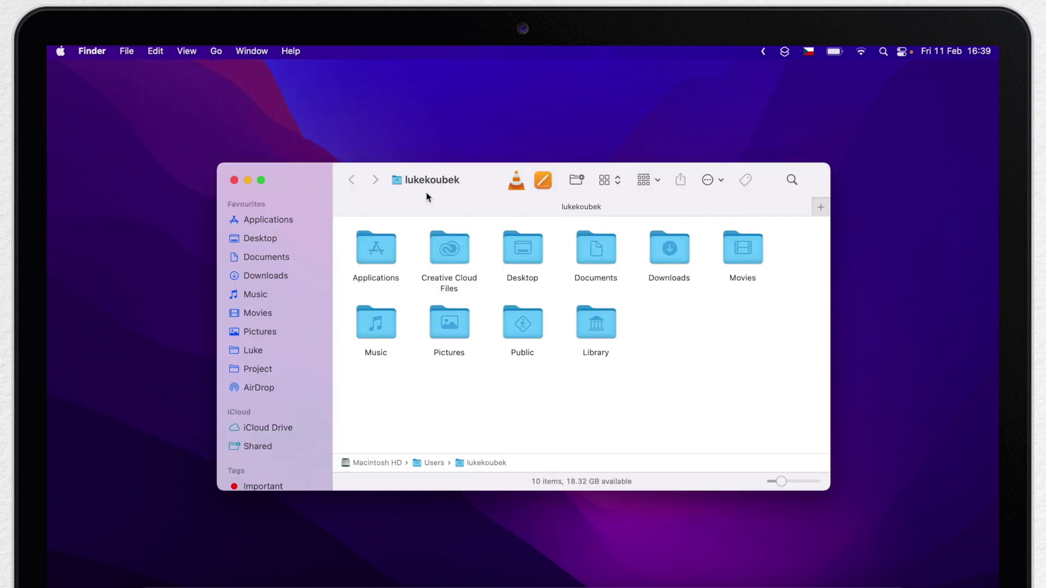
{"action": "left_click", "coordinate": [234, 180]}
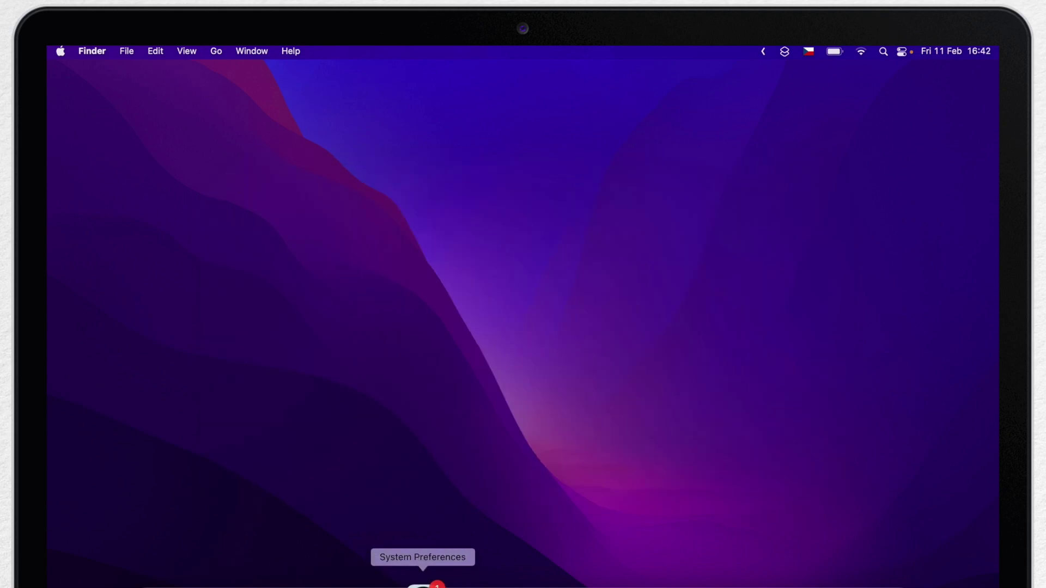
{"action": "left_click", "coordinate": [423, 584]}
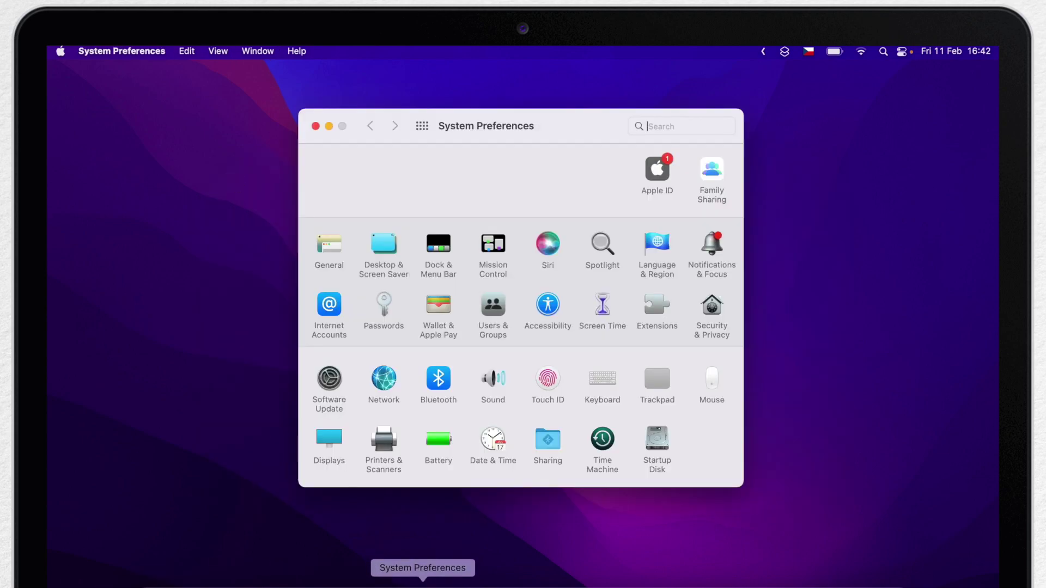
{"action": "left_click", "coordinate": [493, 325]}
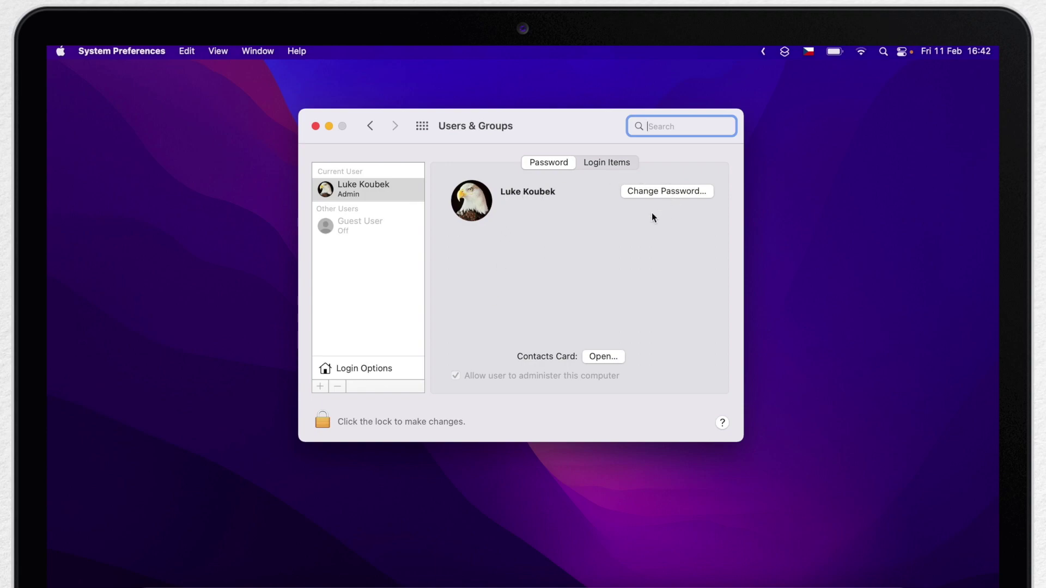
{"action": "left_click", "coordinate": [471, 200]}
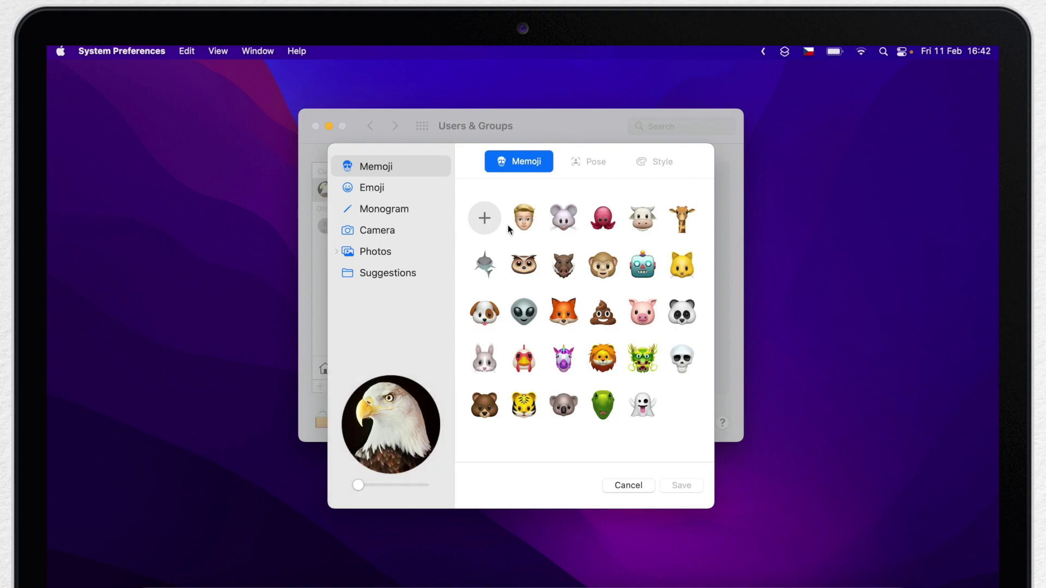
{"action": "left_click", "coordinate": [616, 483]}
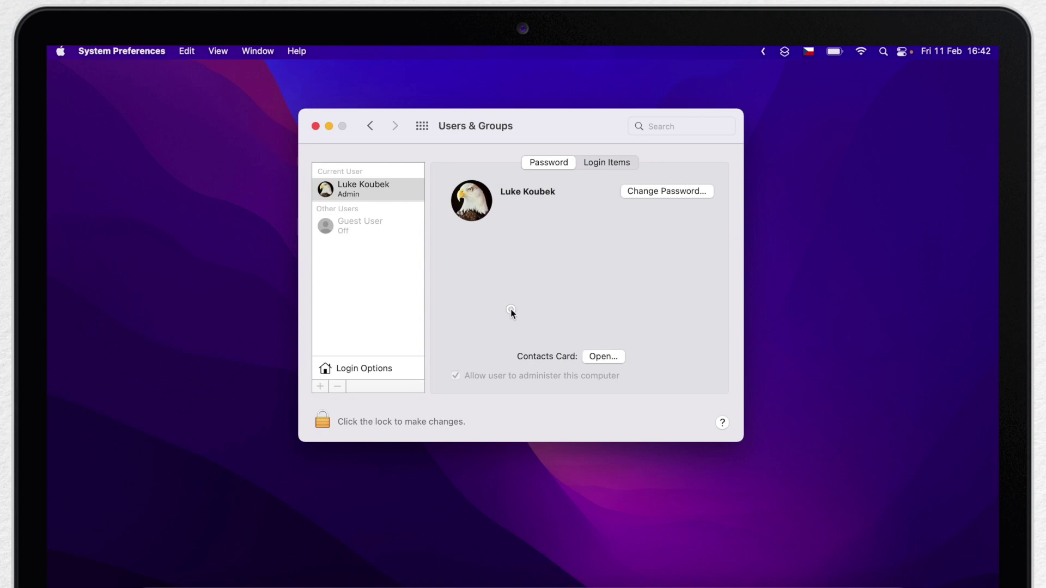
{"action": "key", "text": "ctrl+Left"}
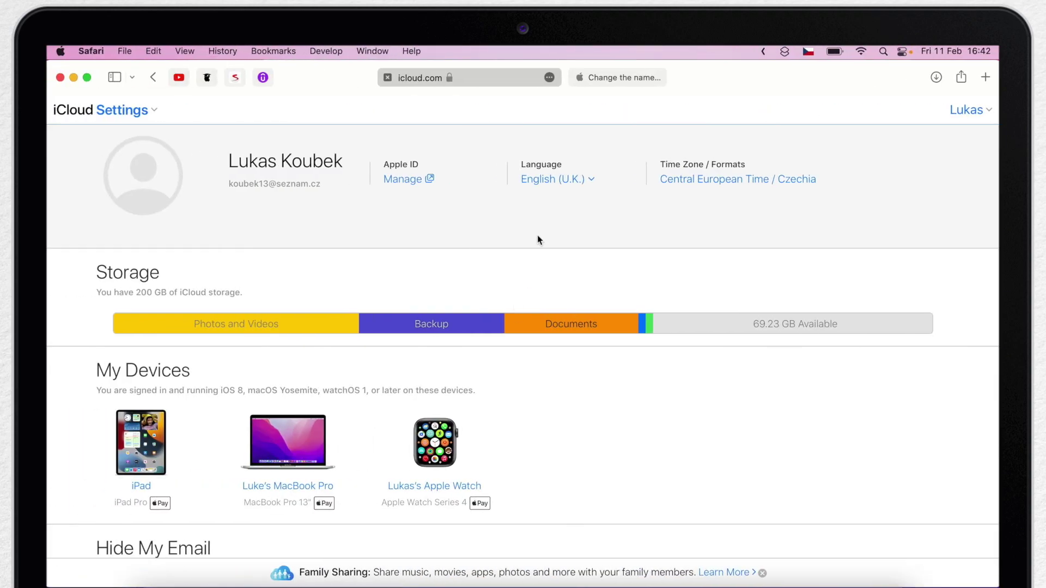
- Show the Apple Support article on renaming the user account and home folder, and skim it
{"action": "left_click", "coordinate": [617, 77]}
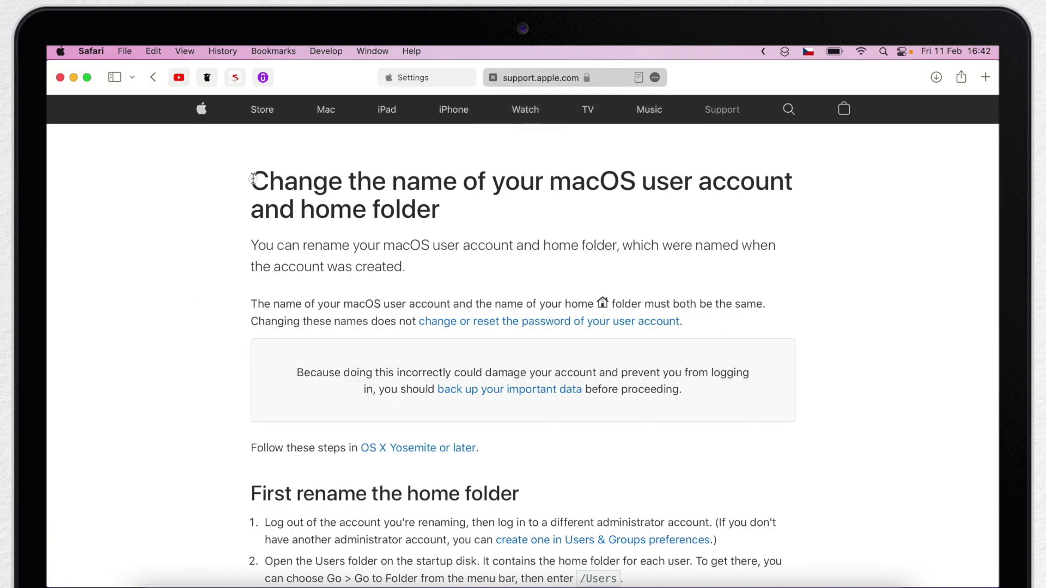
{"action": "left_click_drag", "start_coordinate": [250, 181], "coordinate": [479, 210]}
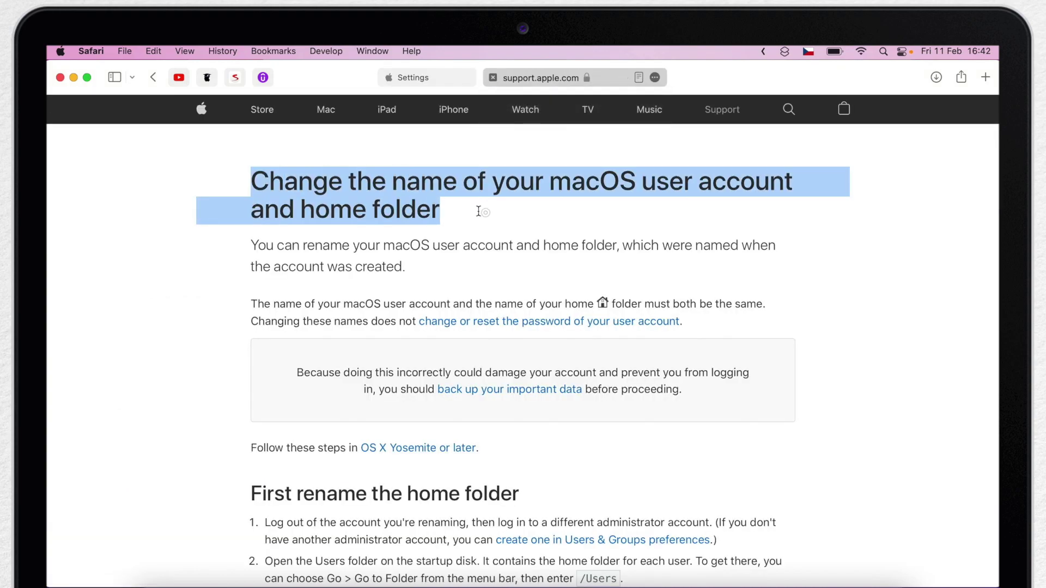
{"action": "left_click", "coordinate": [541, 76]}
{"action": "left_click", "coordinate": [612, 223]}
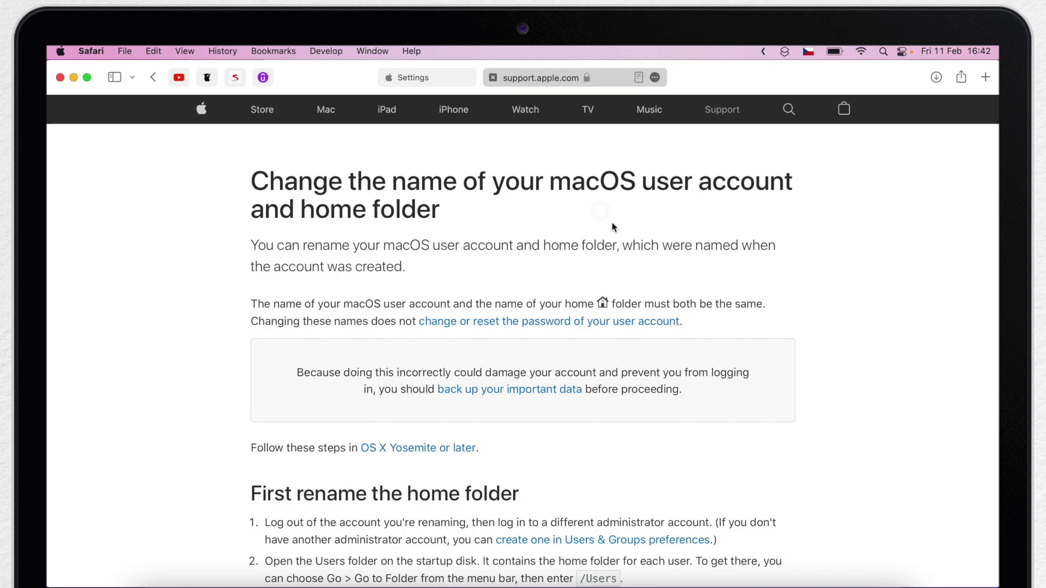
{"action": "scroll", "coordinate": [657, 349], "scroll_direction": "down", "scroll_amount": 8}
{"action": "scroll", "coordinate": [658, 349], "scroll_direction": "down", "scroll_amount": 10}
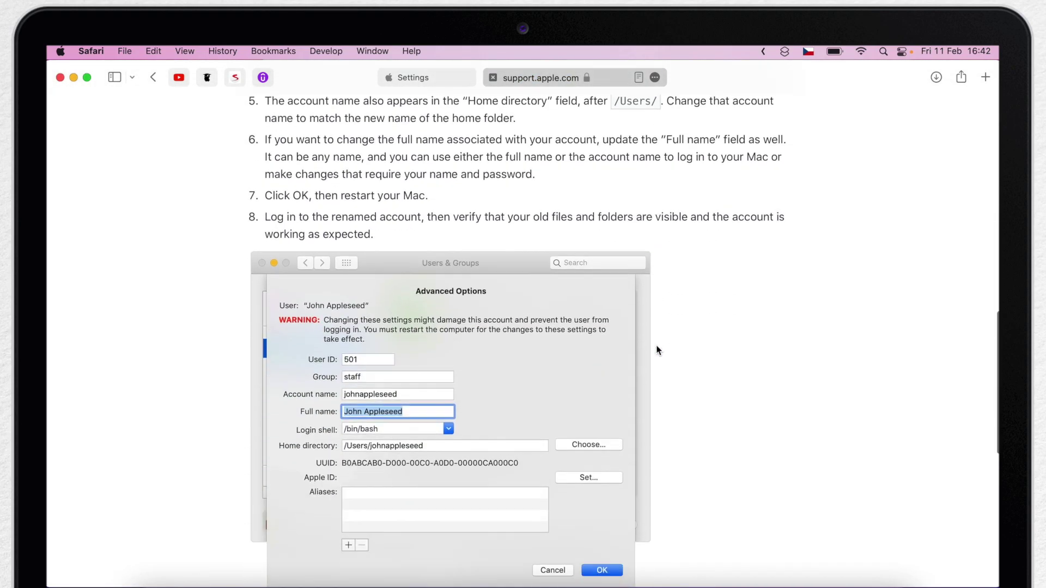
{"action": "scroll", "coordinate": [657, 349], "scroll_direction": "up", "scroll_amount": 20}
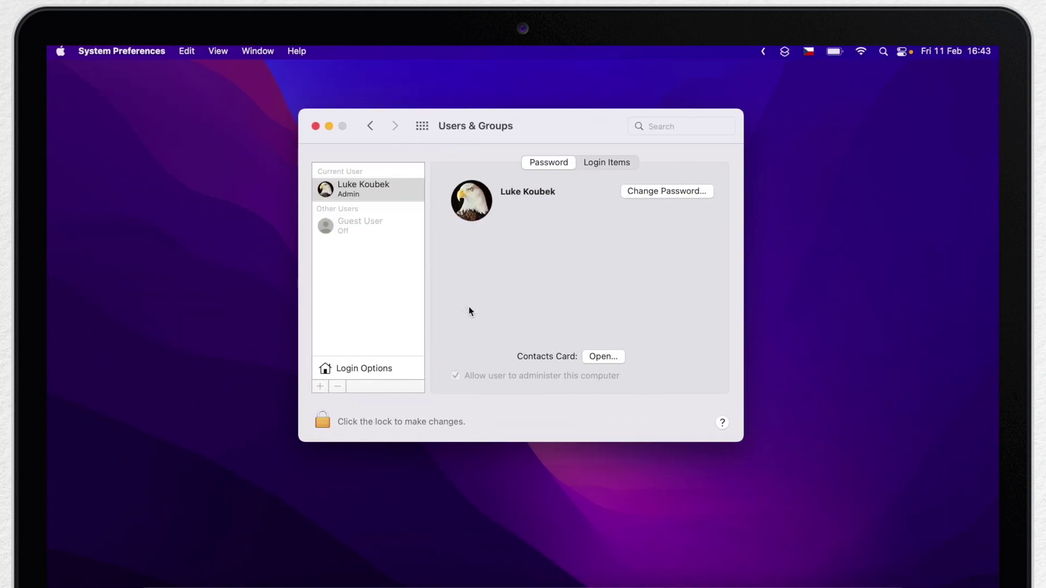
- Unlock Users & Groups with the administrator password
{"action": "left_click", "coordinate": [324, 420]}
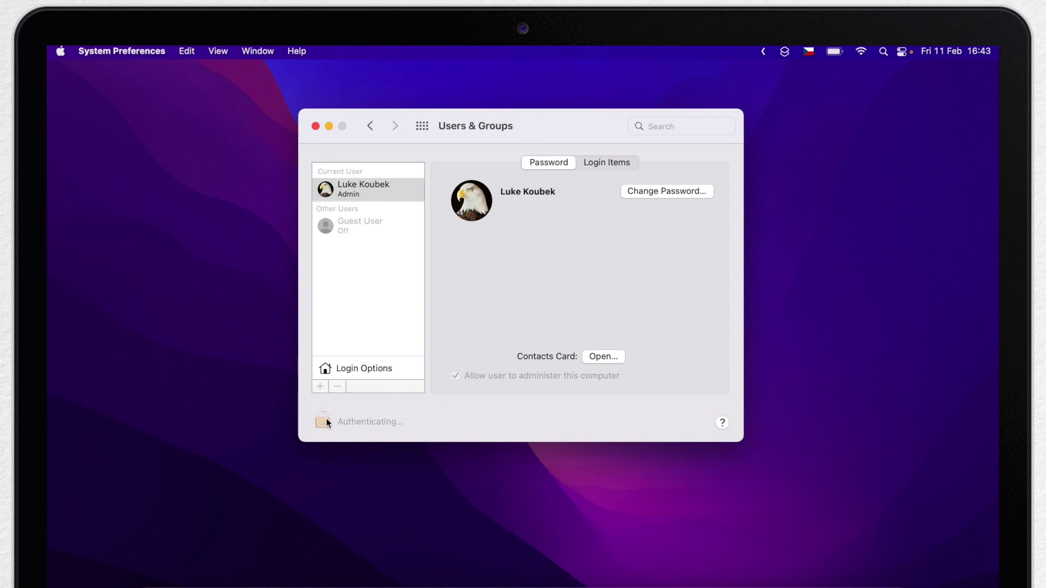
{"action": "type", "text": "••••••••••"}
{"action": "key", "text": "Return"}
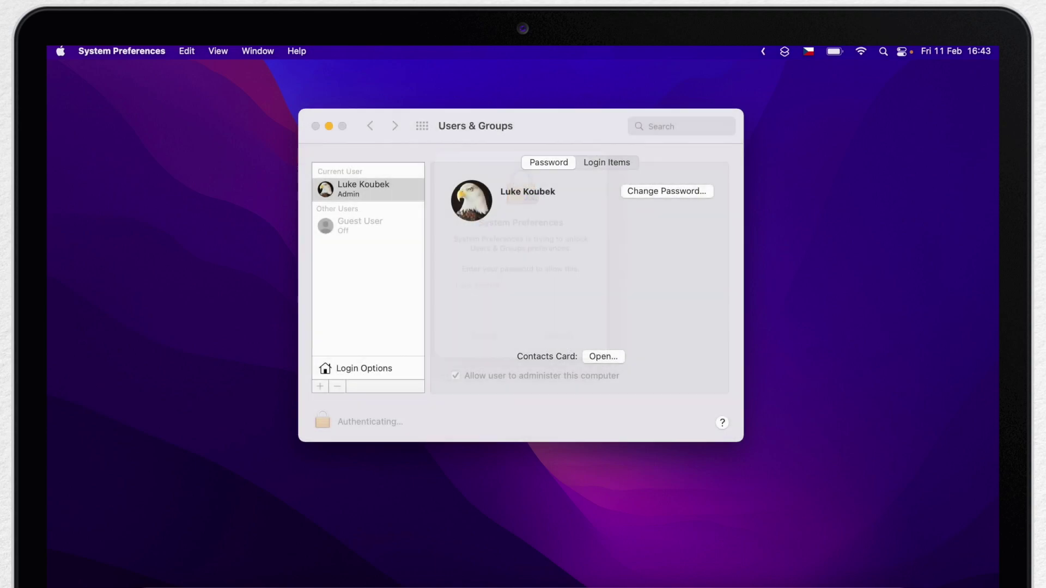
- Inspect the account's Advanced Options, cancel unchanged, relock the settings and close the window
{"action": "right_click", "coordinate": [368, 186]}
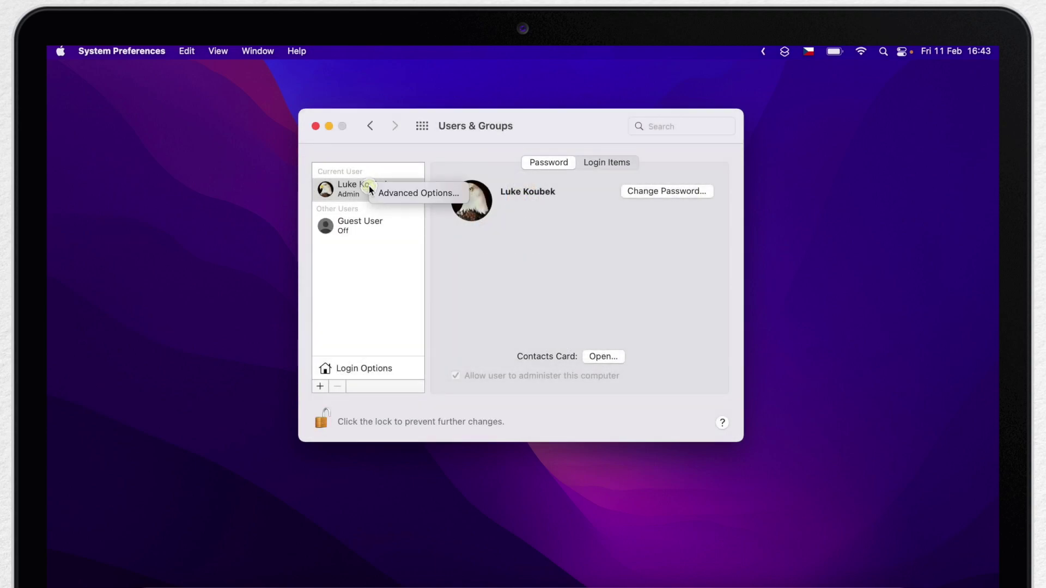
{"action": "left_click", "coordinate": [415, 193]}
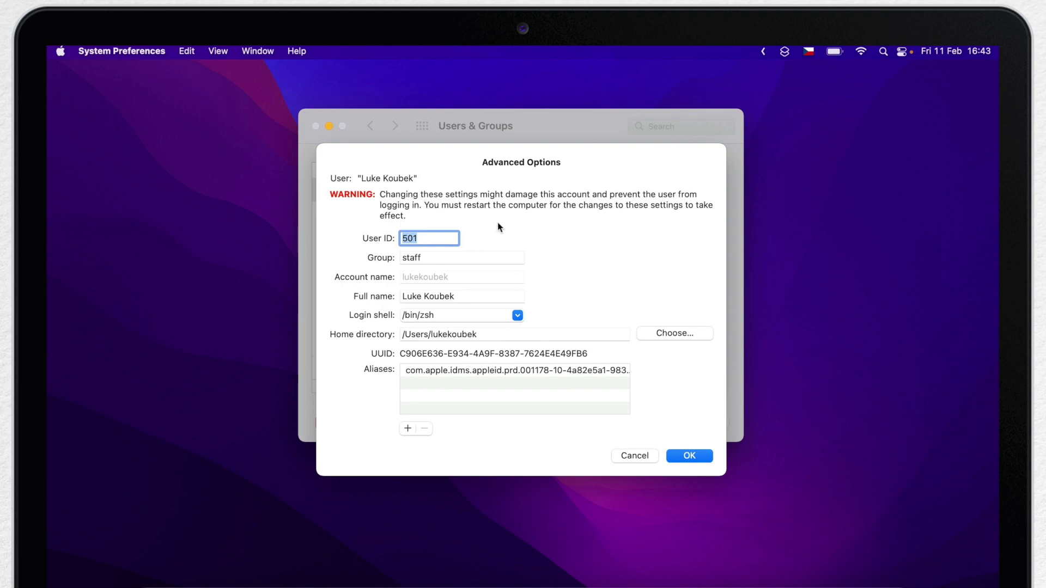
{"action": "left_click", "coordinate": [630, 454]}
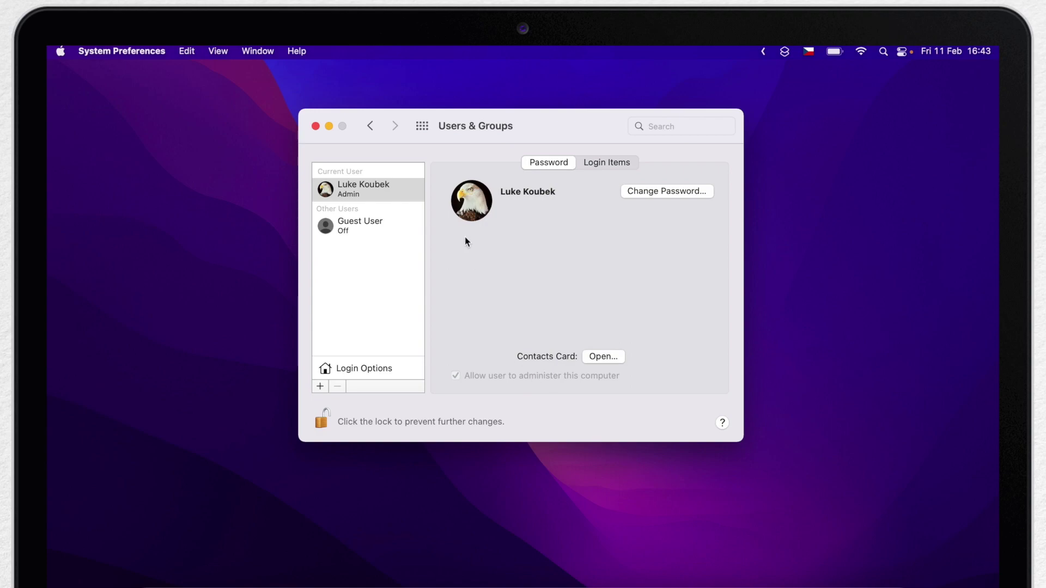
{"action": "left_click", "coordinate": [322, 416]}
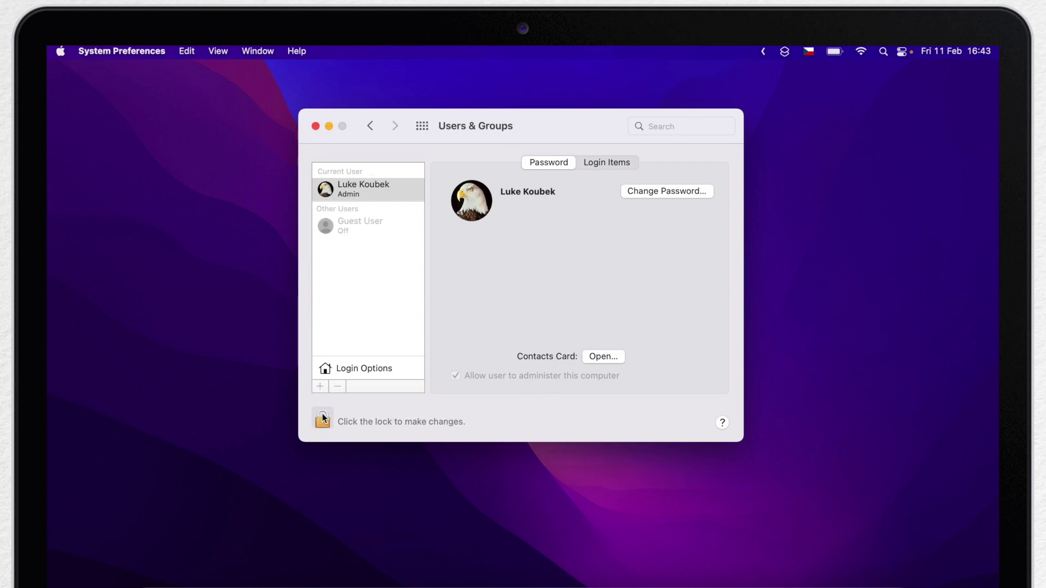
{"action": "left_click", "coordinate": [316, 126]}
{"action": "left_click", "coordinate": [91, 445]}
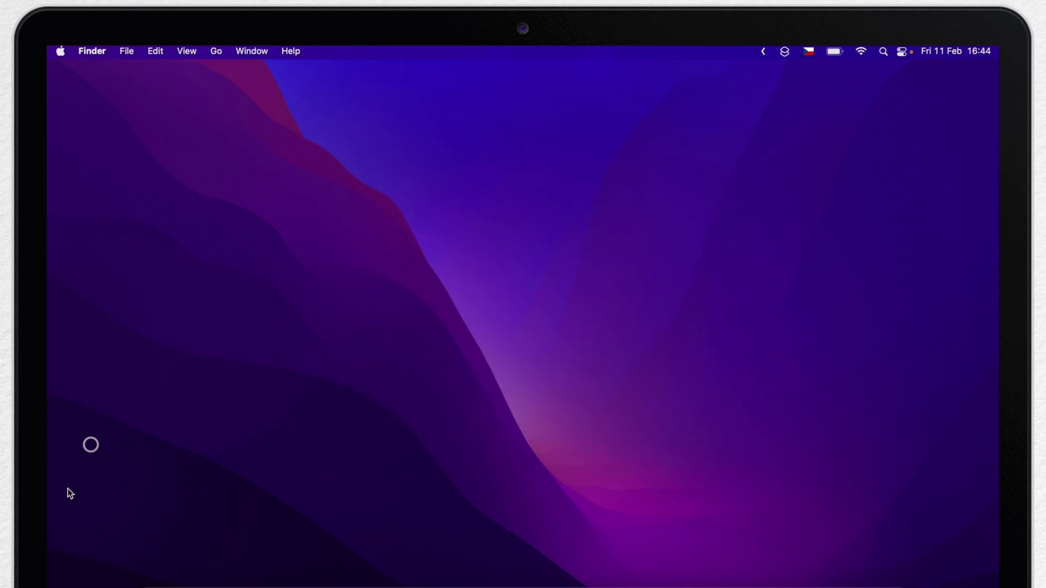